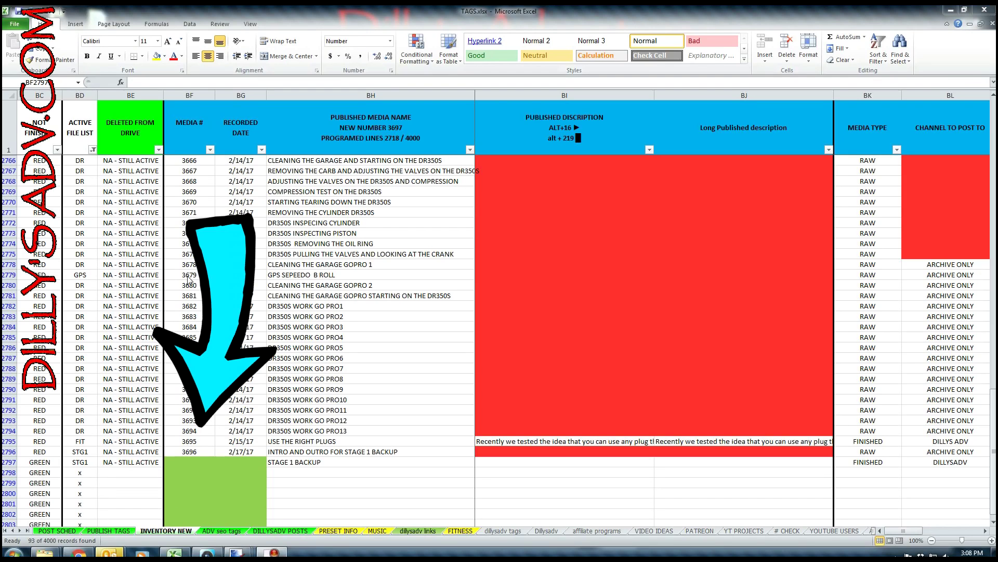
Give STAGE 1 BACKUP media number 3697 and recorded date 2/17/17.
{"action": "type", "text": "367"}
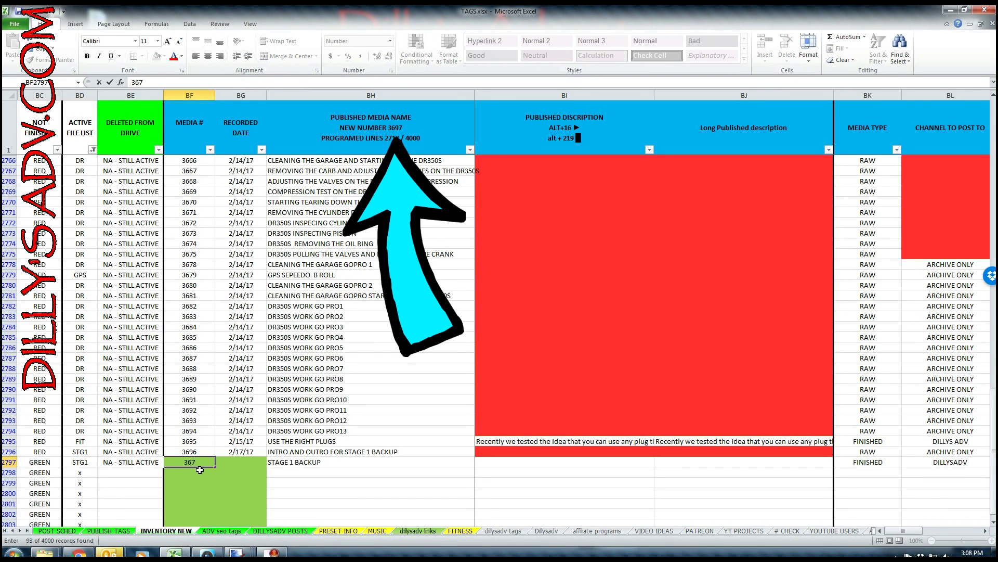
{"action": "left_click", "coordinate": [225, 460]}
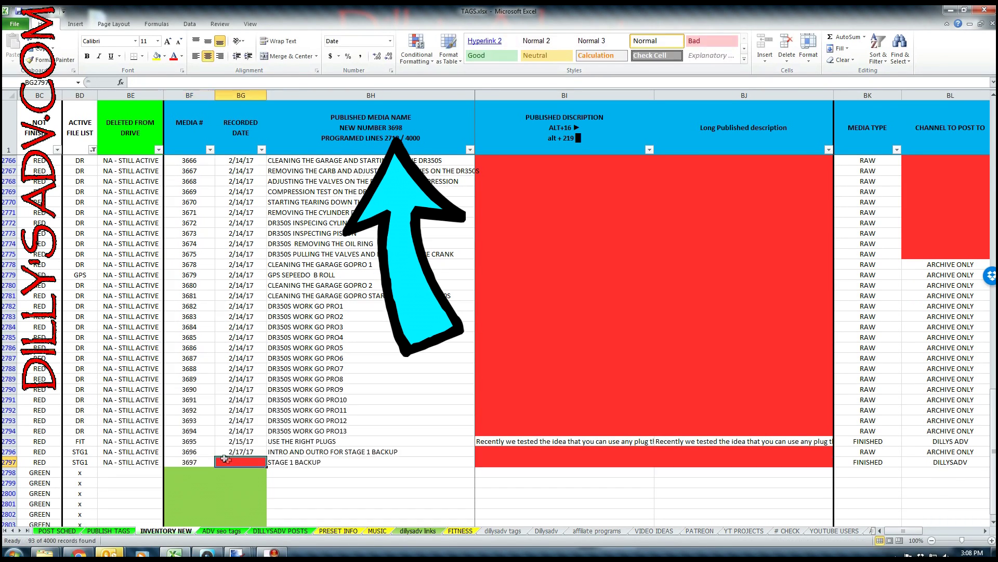
{"action": "type", "text": "2/17"}
{"action": "key", "text": "Tab"}
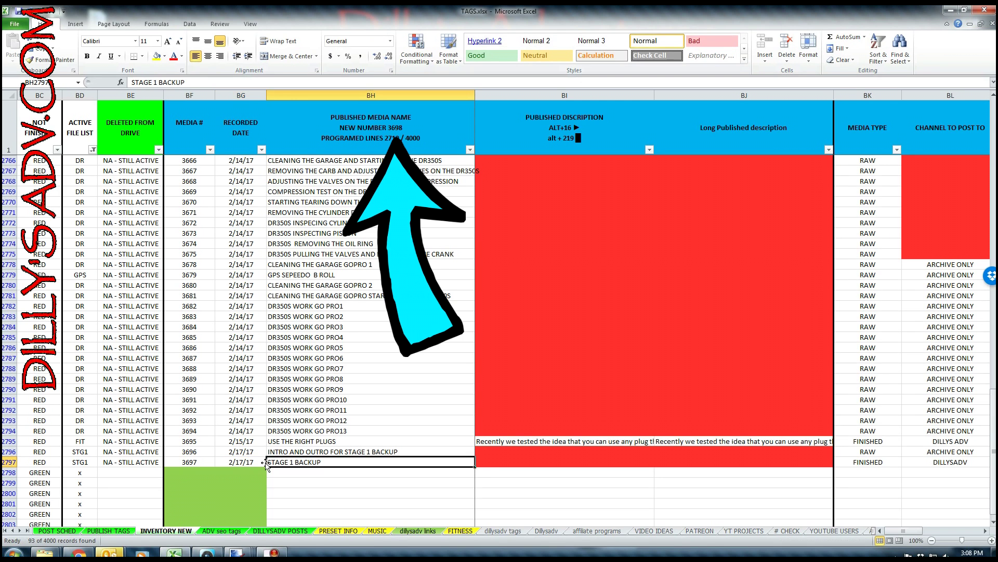
{"action": "left_click", "coordinate": [190, 468]}
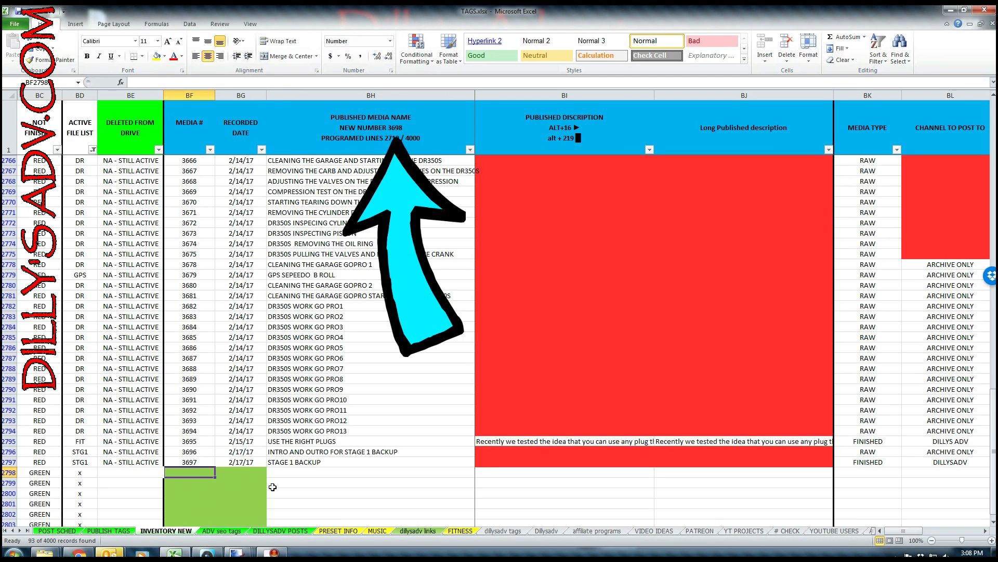
{"action": "type", "text": "3697"}
{"action": "key", "text": "Return"}
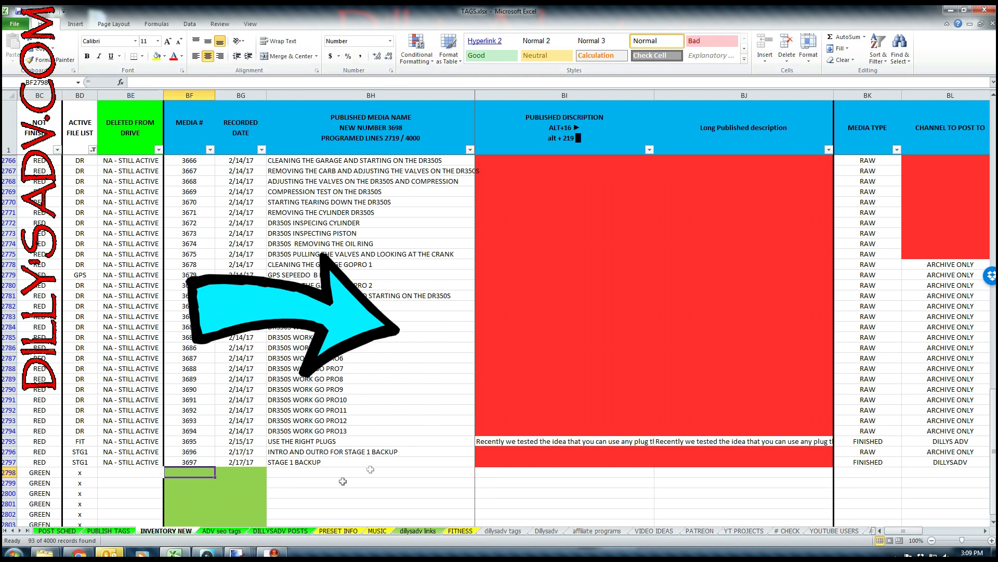
Fill the published and long description cells with the DESCRIPTION placeholder.
{"action": "key", "text": "Tab"}
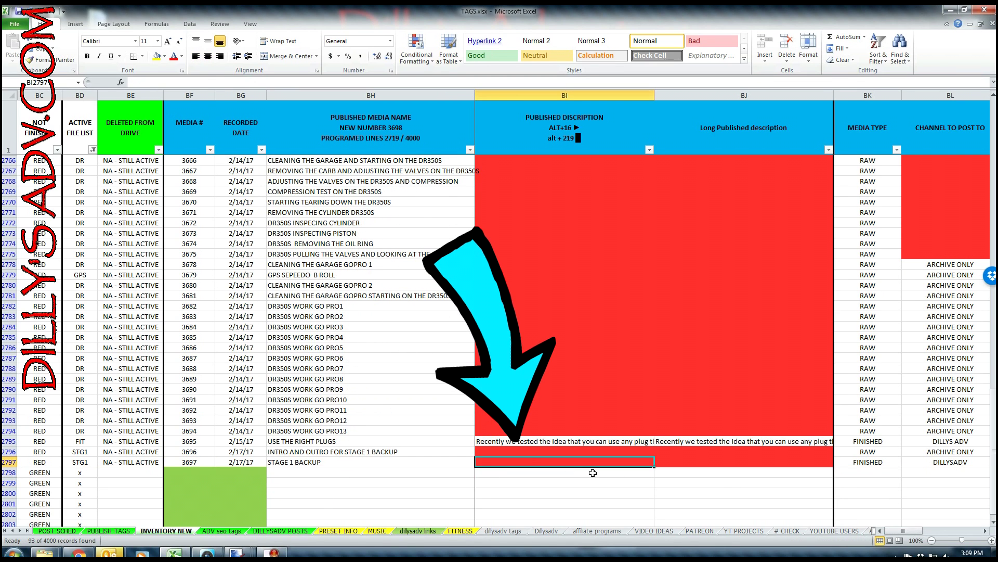
{"action": "type", "text": "DESCRIPTION"}
{"action": "key", "text": "Tab"}
{"action": "type", "text": "D"}
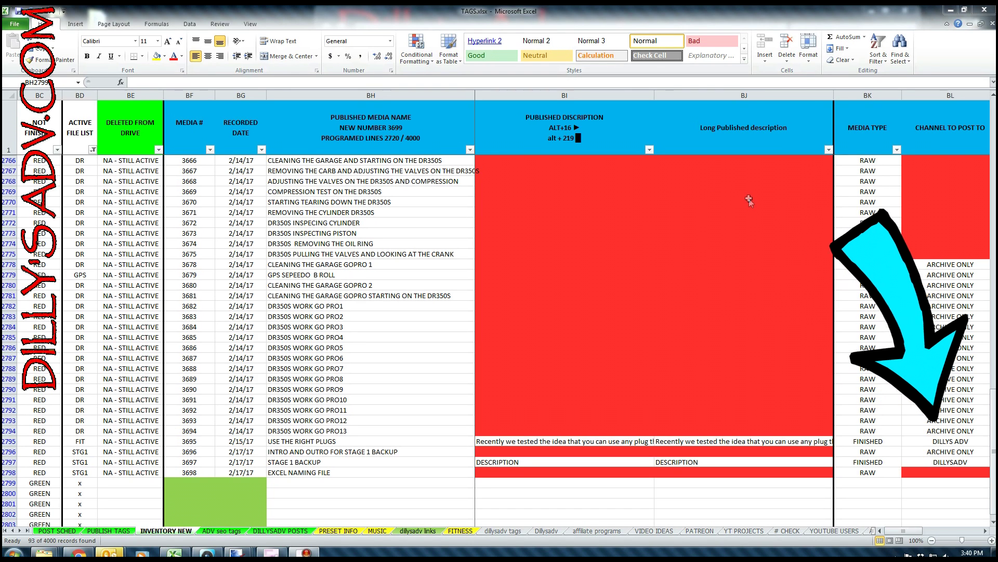
{"action": "key", "text": "alt+Tab"}
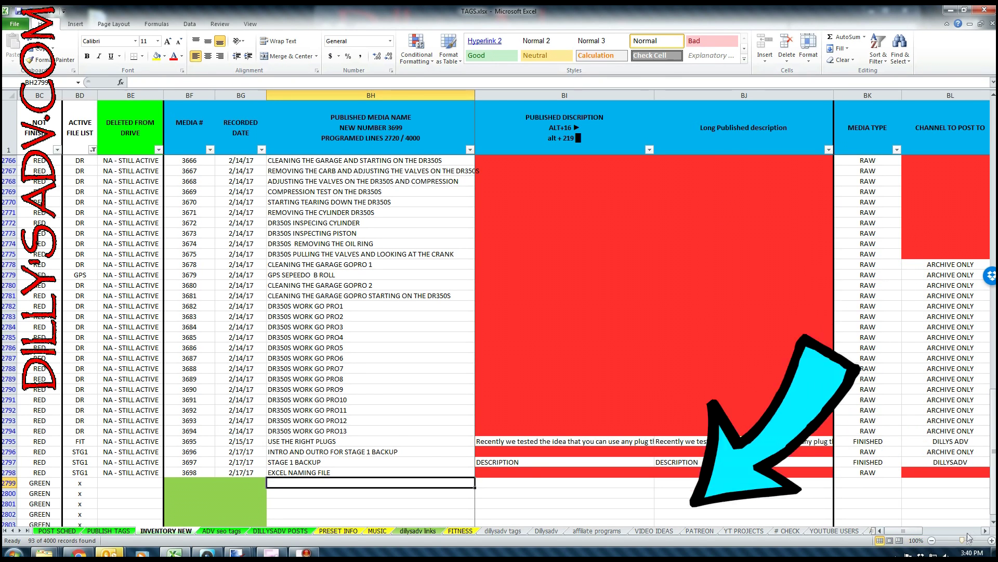
Scroll right from MEDIA TYPE through the posting columns to ARCHIVE PRIVACY and MUSIC NOTES.
{"action": "left_click", "coordinate": [985, 531]}
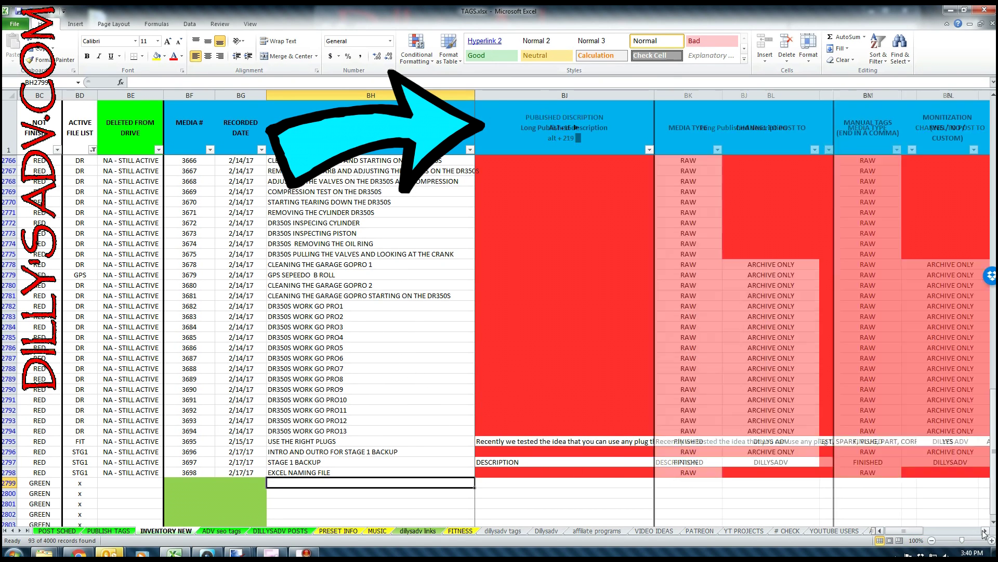
{"action": "left_click", "coordinate": [984, 532]}
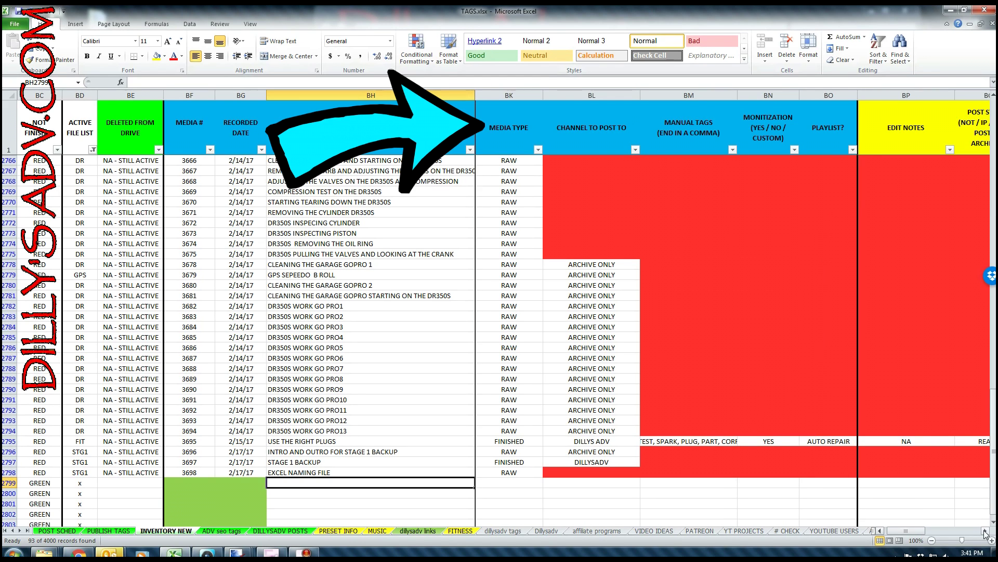
{"action": "left_click", "coordinate": [984, 532]}
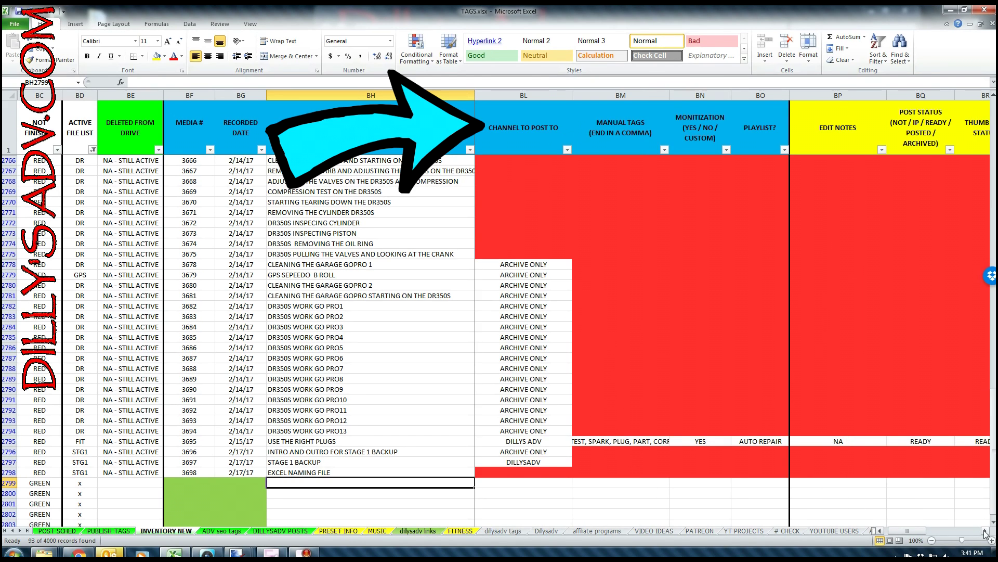
{"action": "left_click", "coordinate": [985, 531]}
{"action": "left_click", "coordinate": [985, 531]}
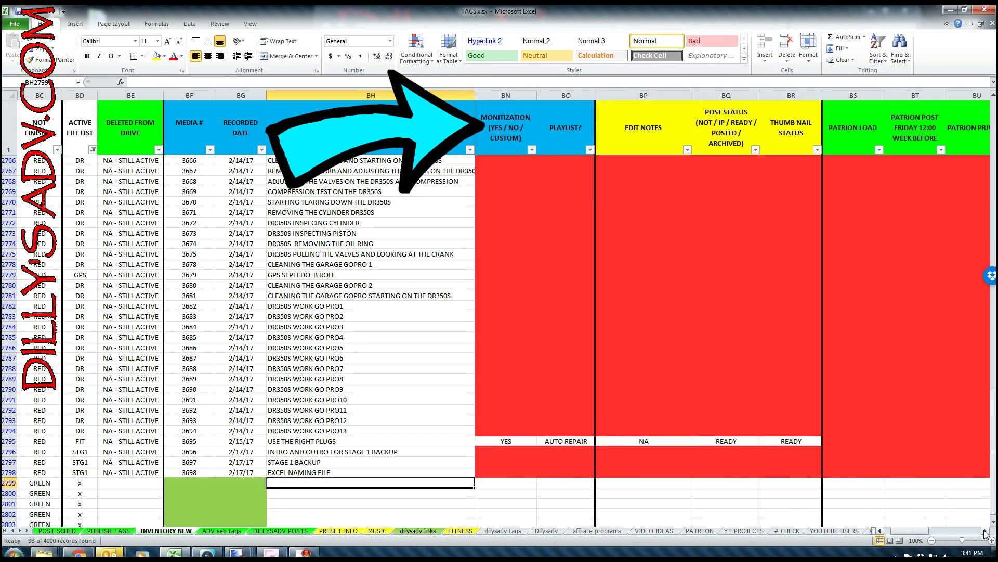
{"action": "left_click", "coordinate": [984, 531]}
{"action": "left_click", "coordinate": [985, 532]}
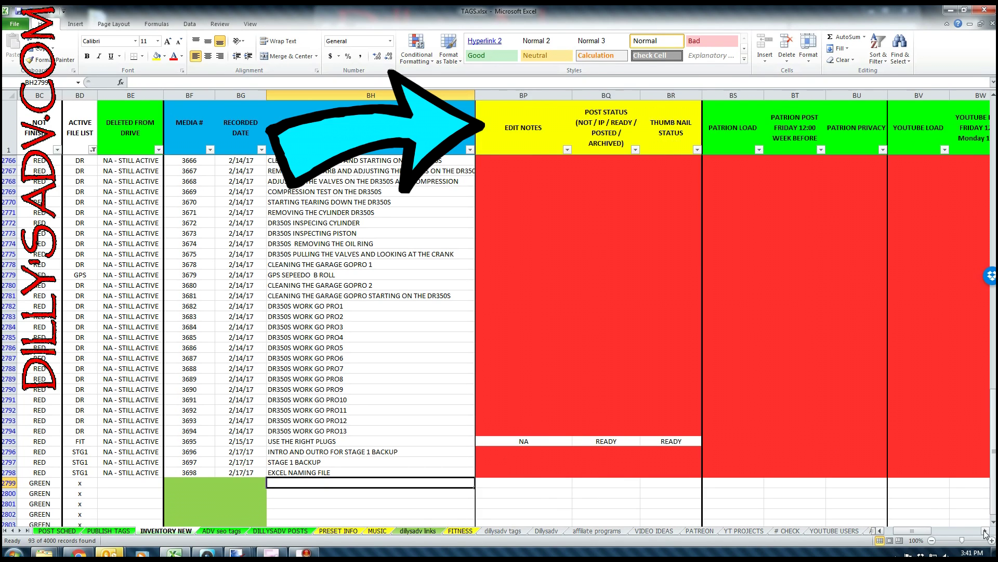
{"action": "left_click", "coordinate": [984, 532]}
{"action": "left_click", "coordinate": [984, 532]}
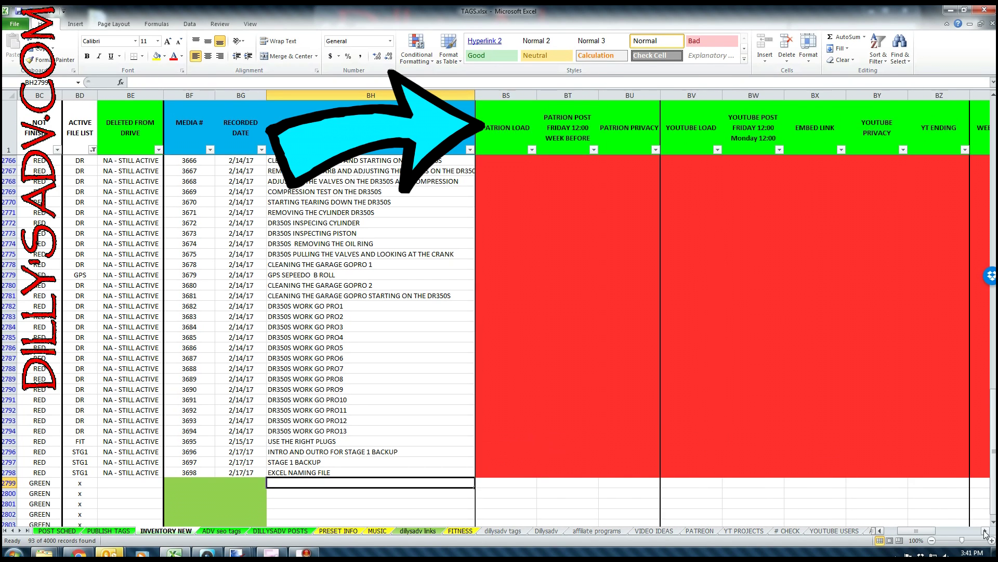
{"action": "left_click", "coordinate": [984, 531]}
{"action": "left_click", "coordinate": [985, 532]}
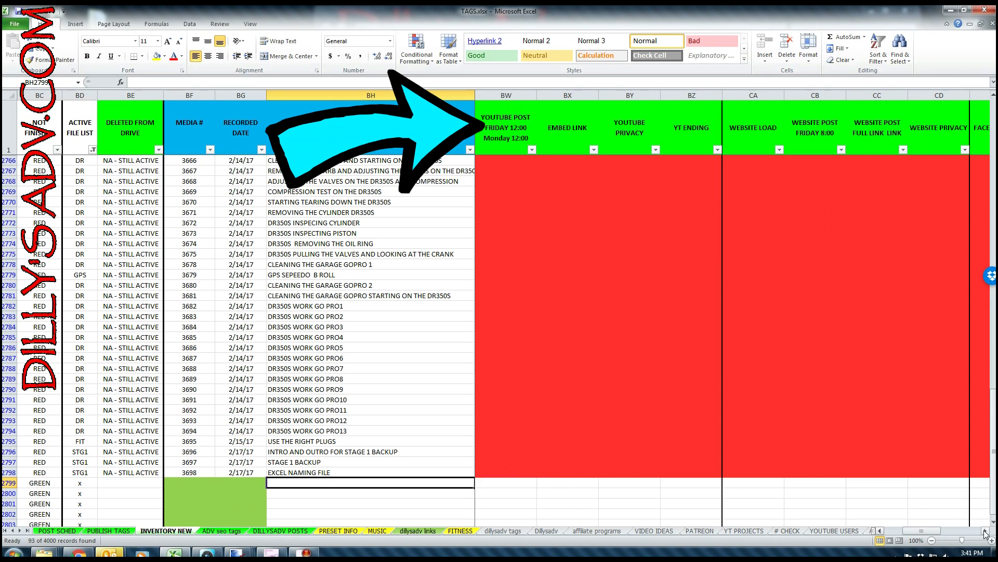
{"action": "left_click", "coordinate": [985, 531]}
{"action": "left_click", "coordinate": [984, 531]}
{"action": "left_click", "coordinate": [985, 531]}
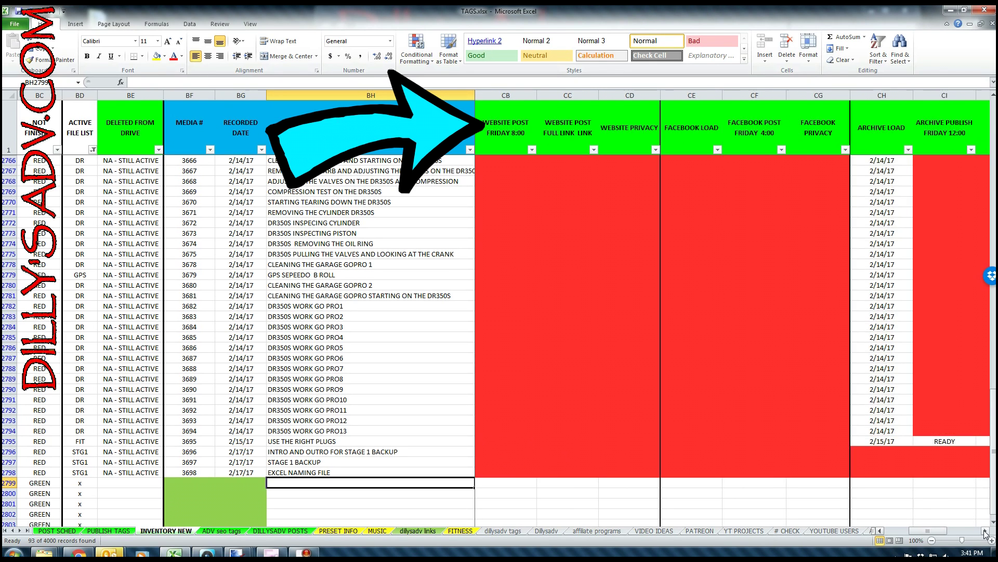
{"action": "left_click", "coordinate": [985, 530]}
{"action": "left_click", "coordinate": [984, 531]}
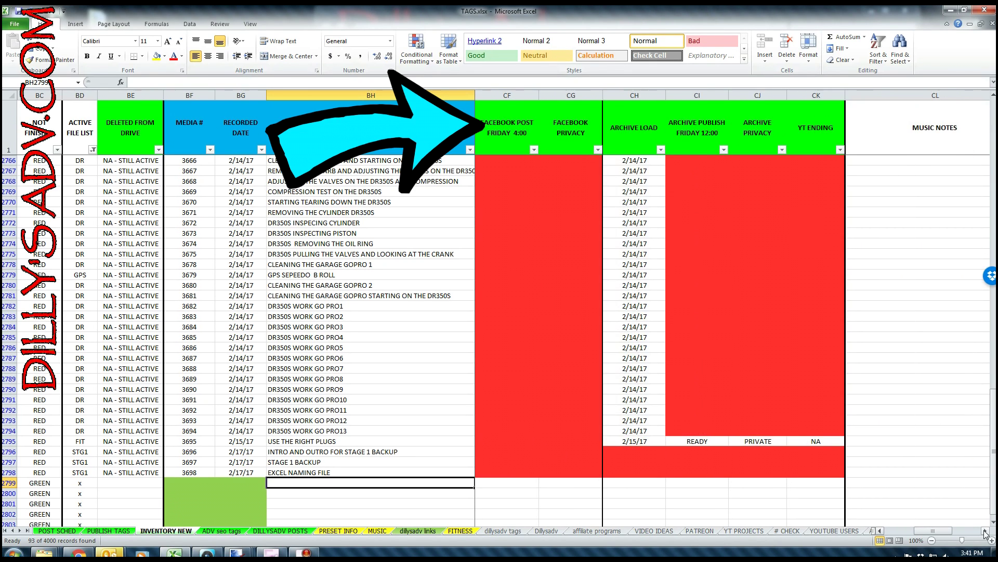
{"action": "left_click", "coordinate": [985, 531]}
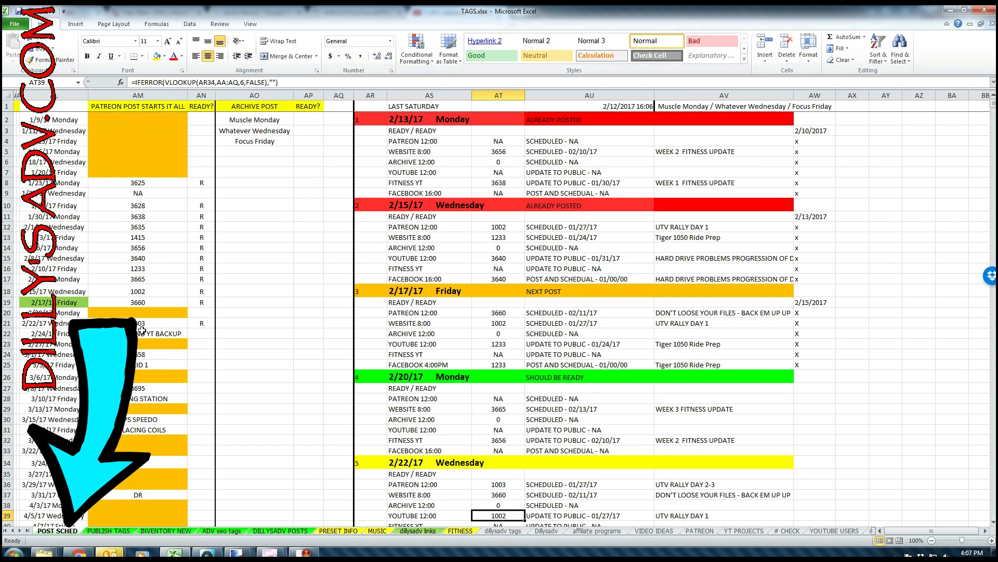
Schedule media 3697 in the 2/24/17 Friday post slot.
{"action": "left_click", "coordinate": [142, 333]}
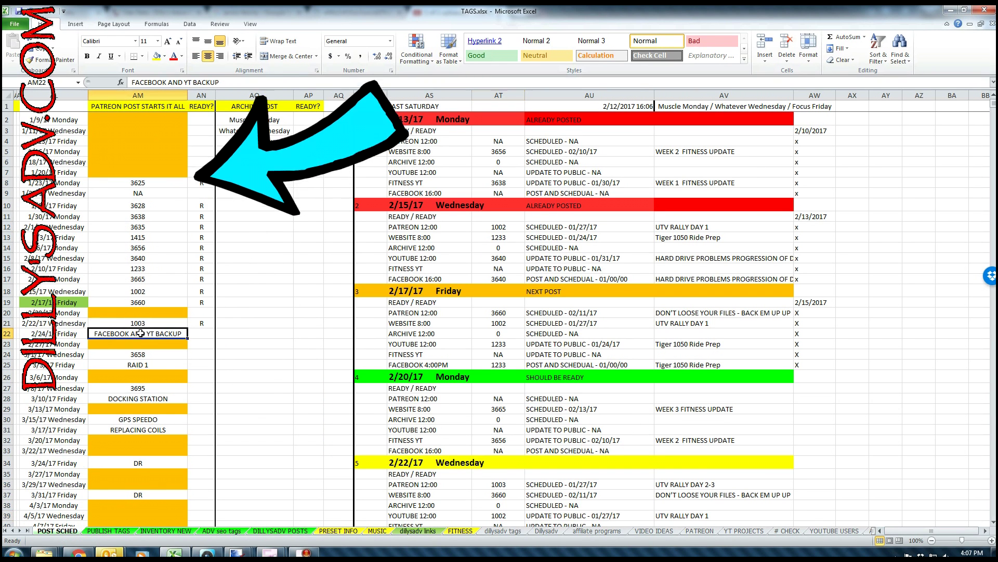
{"action": "type", "text": "3697"}
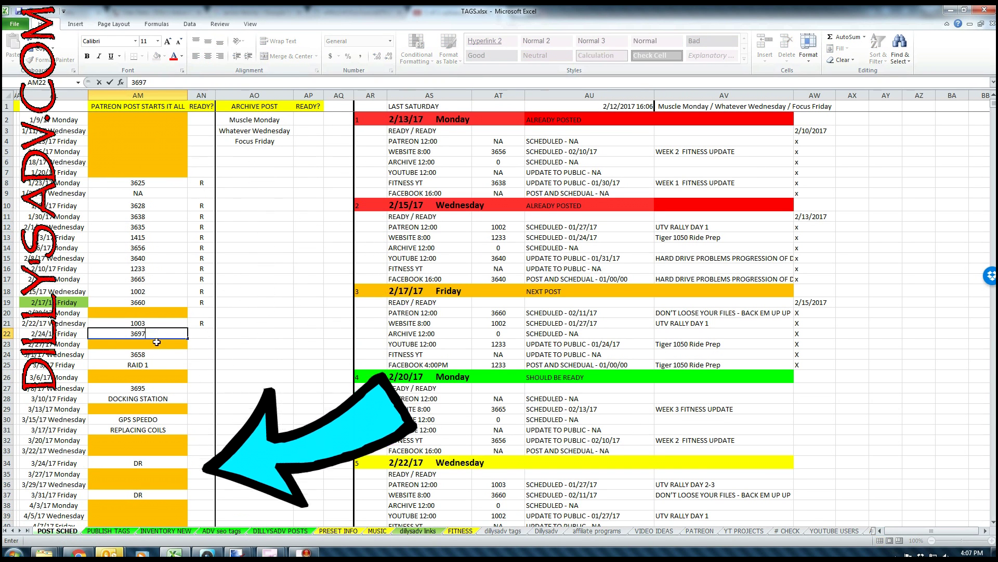
{"action": "key", "text": "Return"}
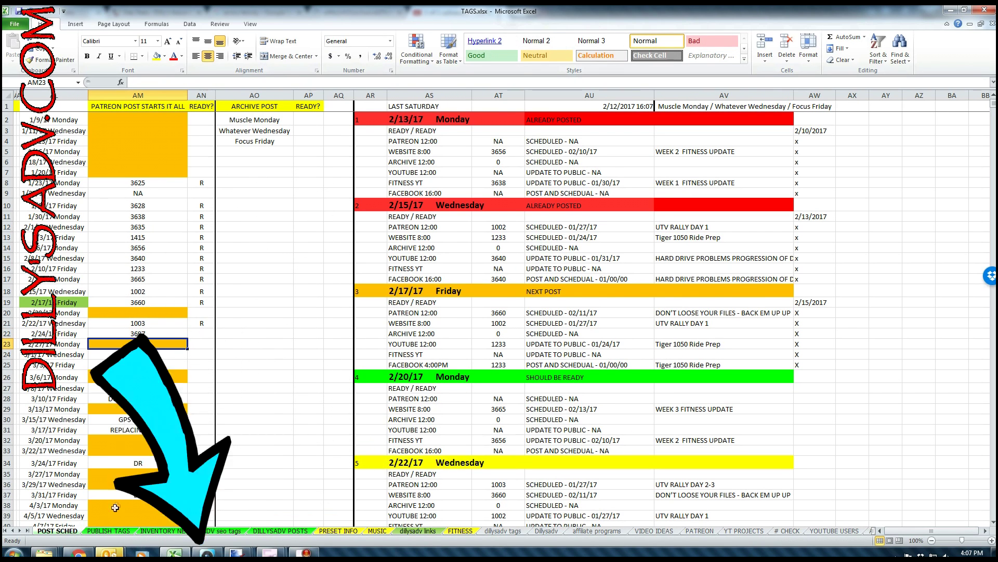
Enter 3697 as the video to publish on the PUBLISH TAGS sheet.
{"action": "left_click", "coordinate": [109, 531]}
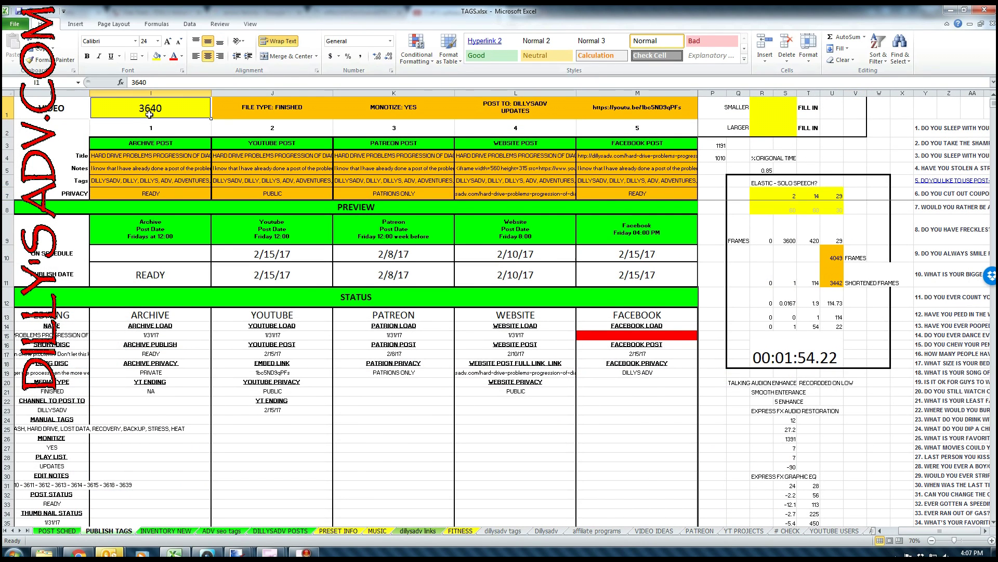
{"action": "type", "text": "3"}
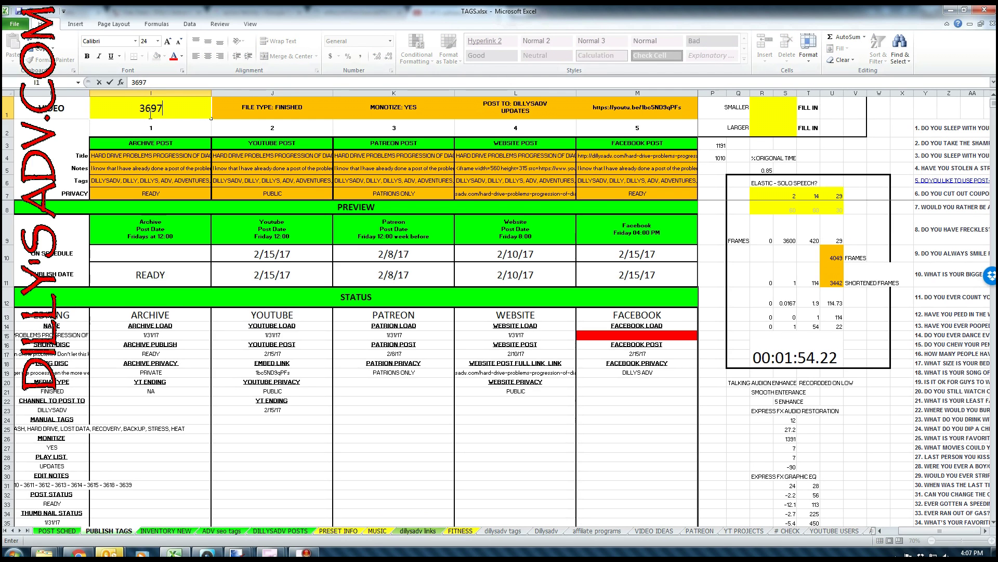
{"action": "key", "text": "Return"}
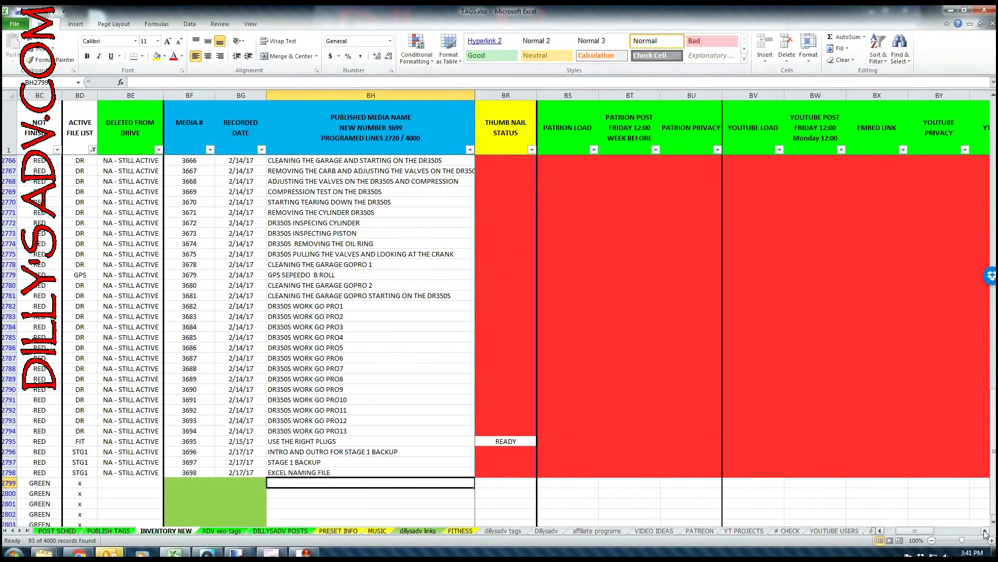
Scroll right to the archive load, archive publish and YT ending columns.
{"action": "left_click", "coordinate": [985, 531]}
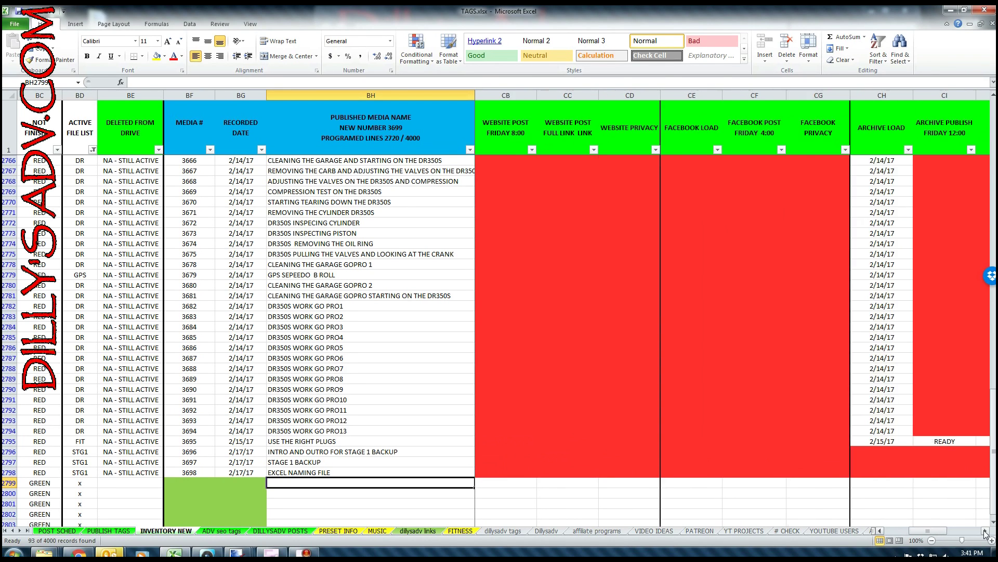
{"action": "left_click", "coordinate": [984, 530]}
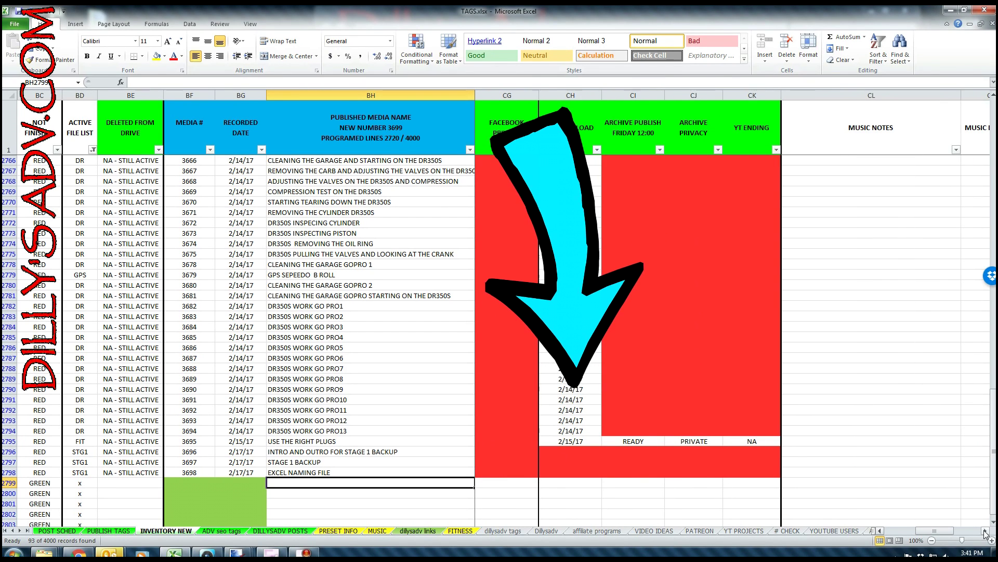